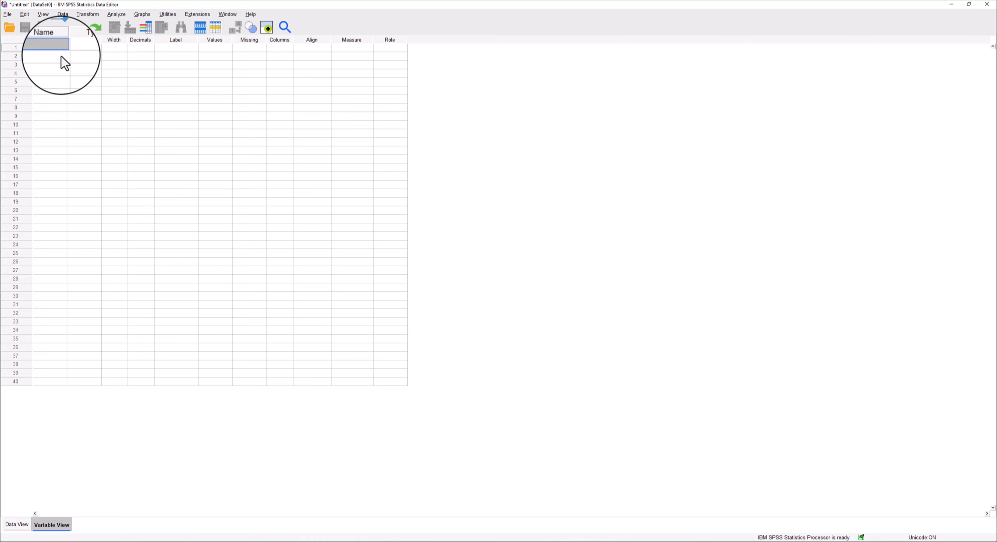
Create a new variable named Gender.
text(Gender)
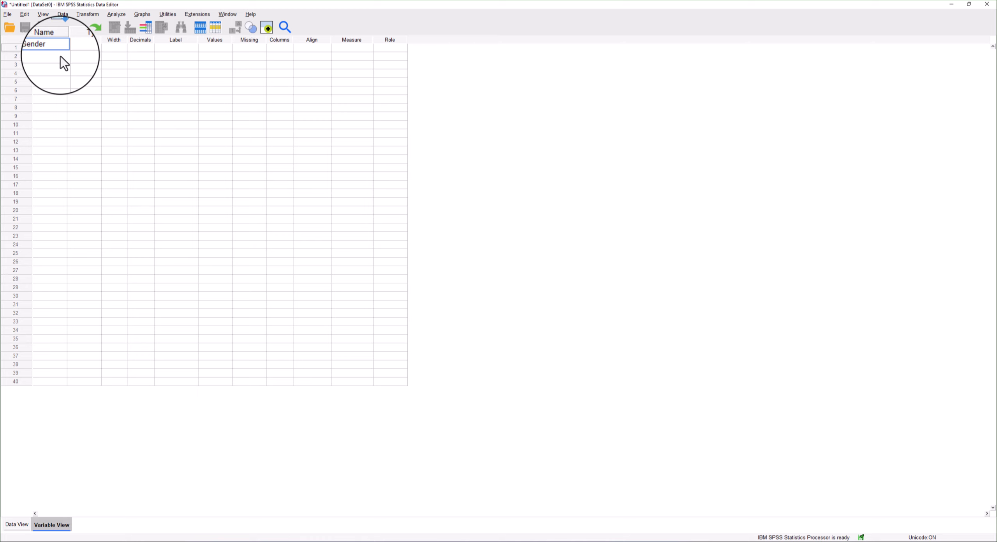
key(Return)
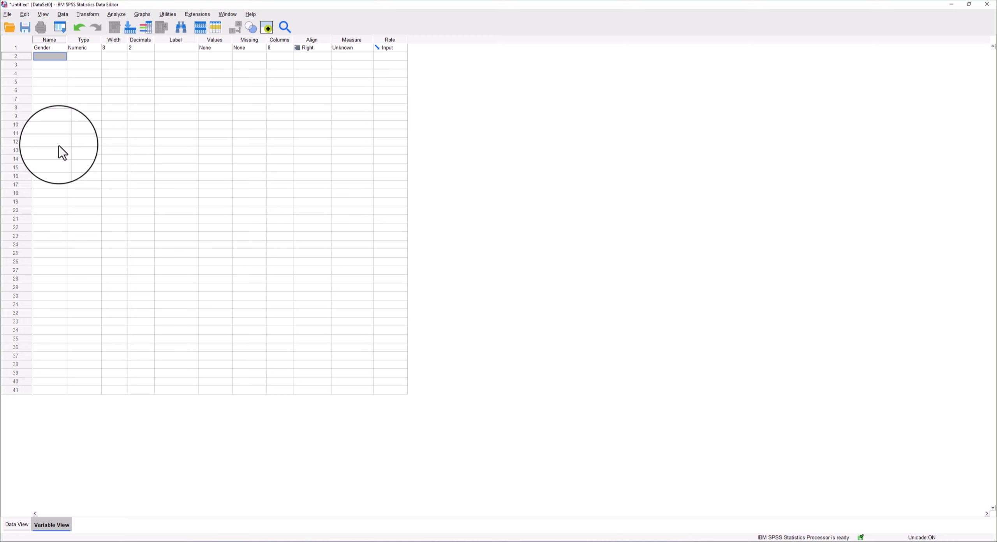
Set the Gender variable's type to String.
click(84, 48)
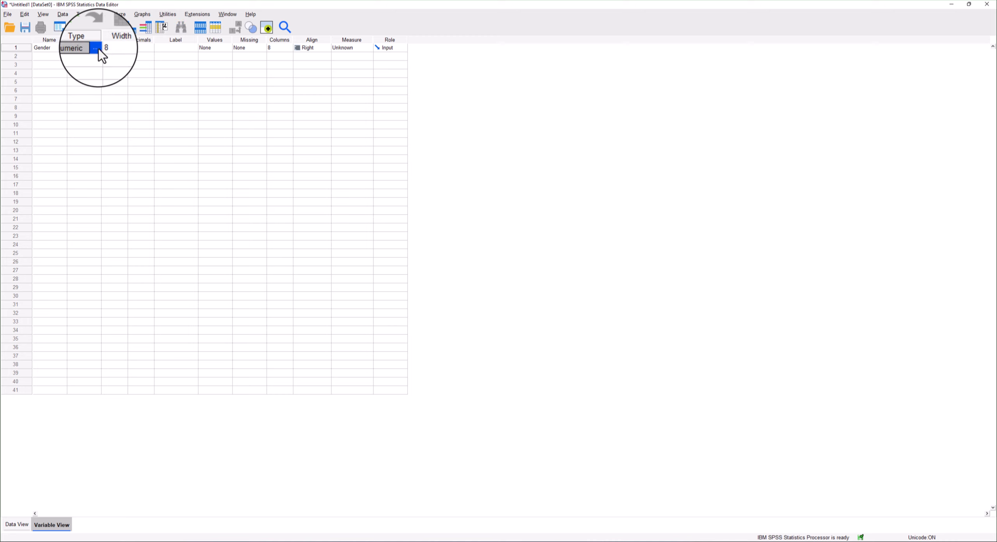
click(97, 47)
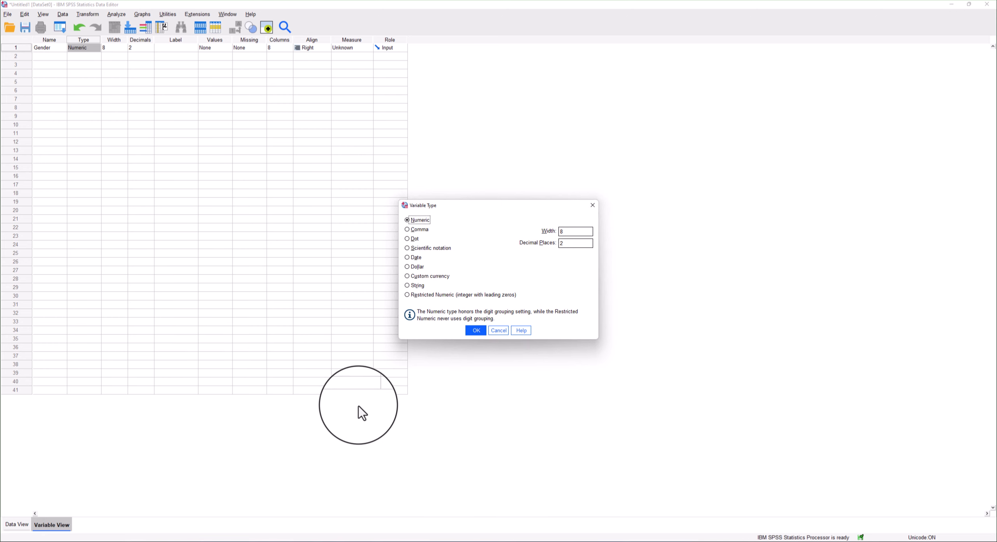
click(413, 286)
click(476, 330)
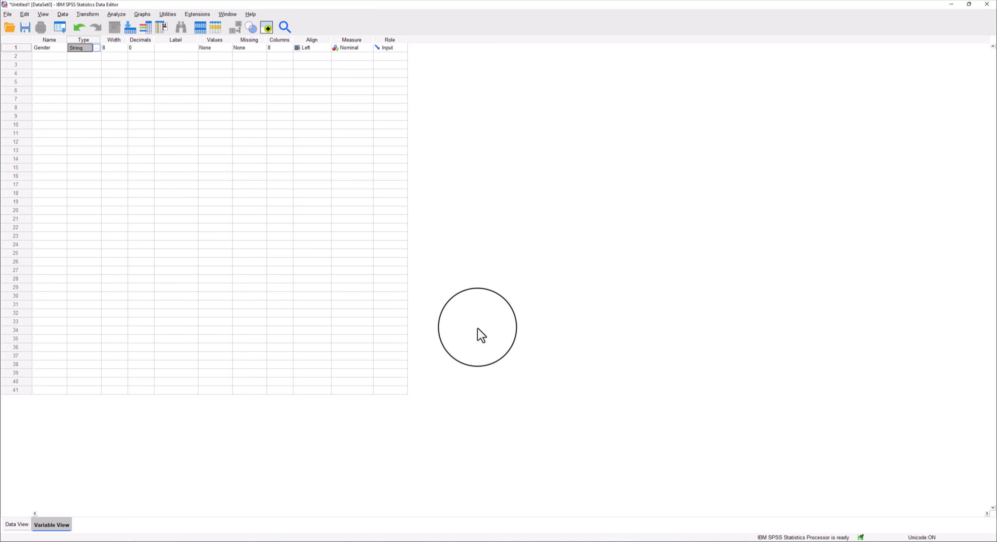
Set the Gender variable's width to 3 and check the first data cell in the data view.
click(115, 47)
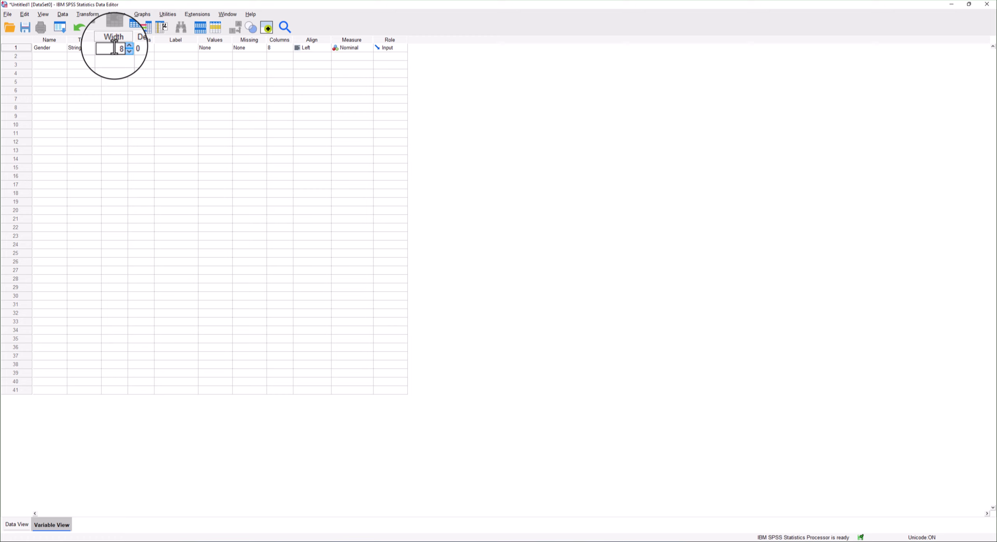
key(Delete)
text(3)
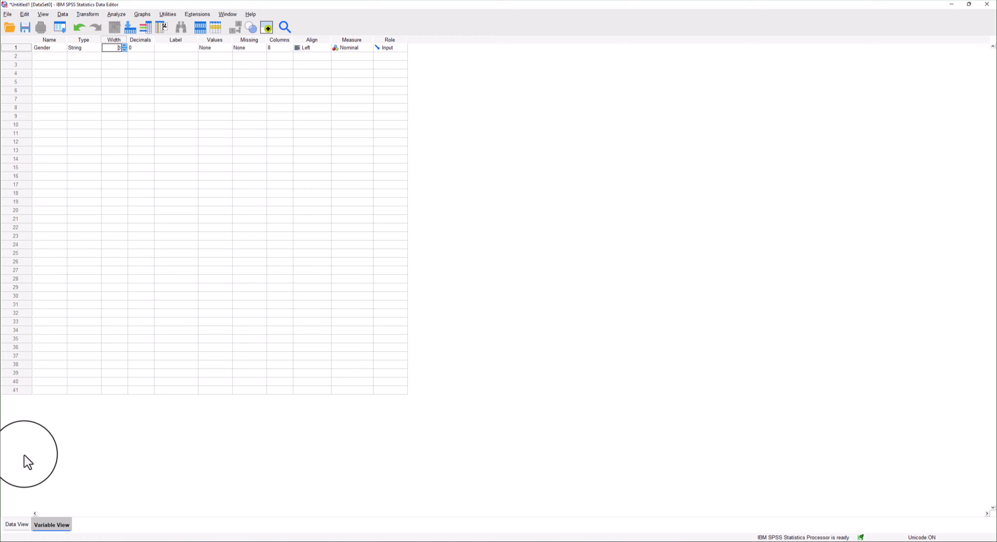
click(18, 529)
click(48, 65)
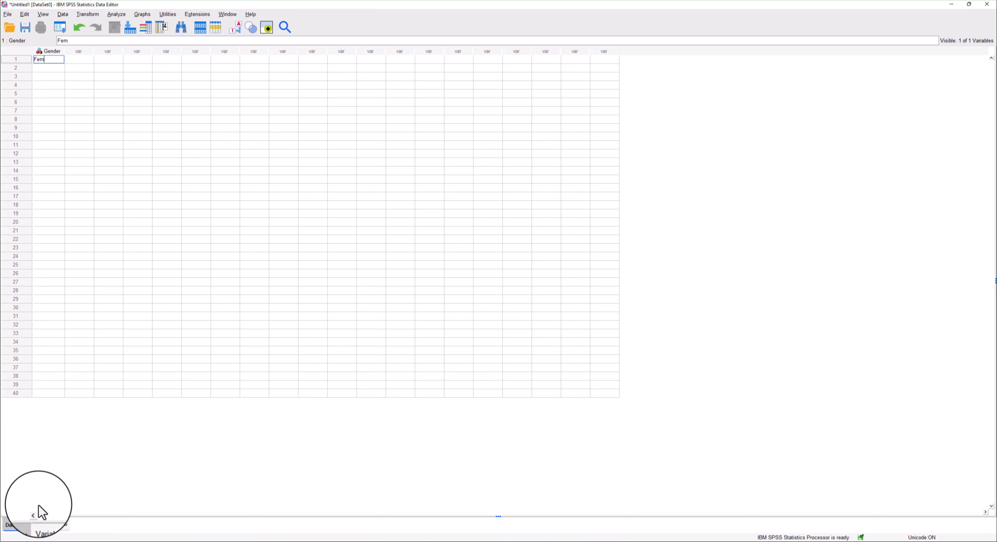
Set the Gender variable's width to 8.
click(50, 524)
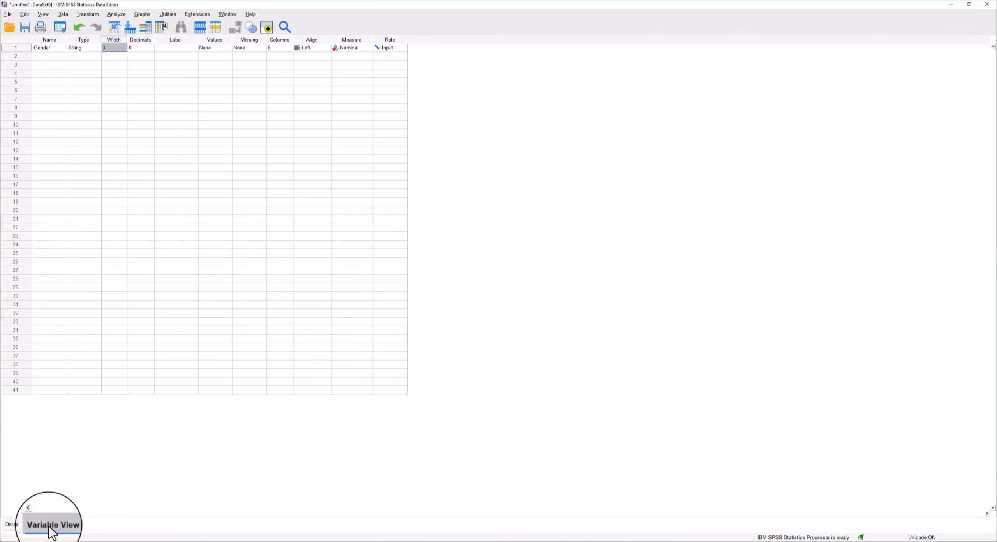
click(122, 49)
click(122, 49)
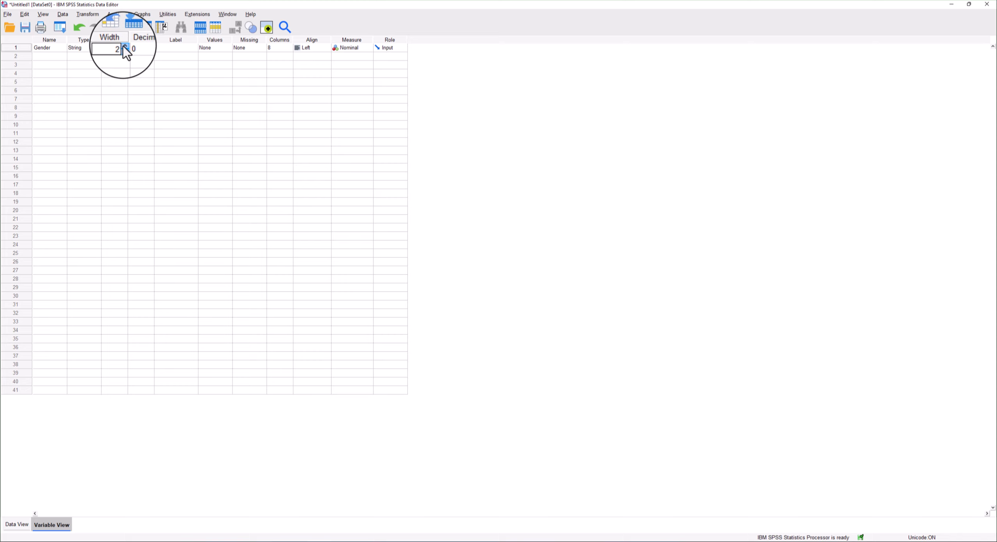
Complete the first Gender data cell so it reads Female.
click(18, 524)
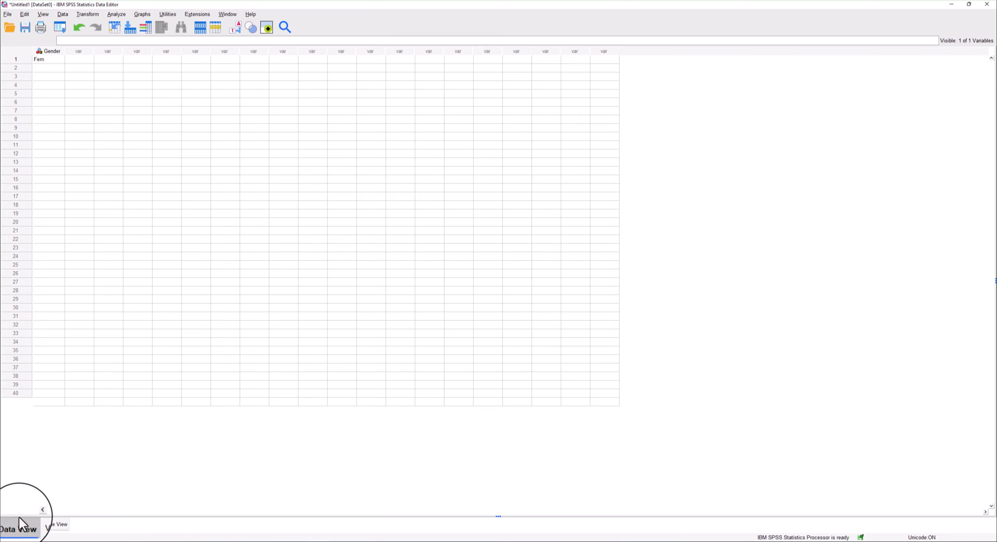
double_click(50, 62)
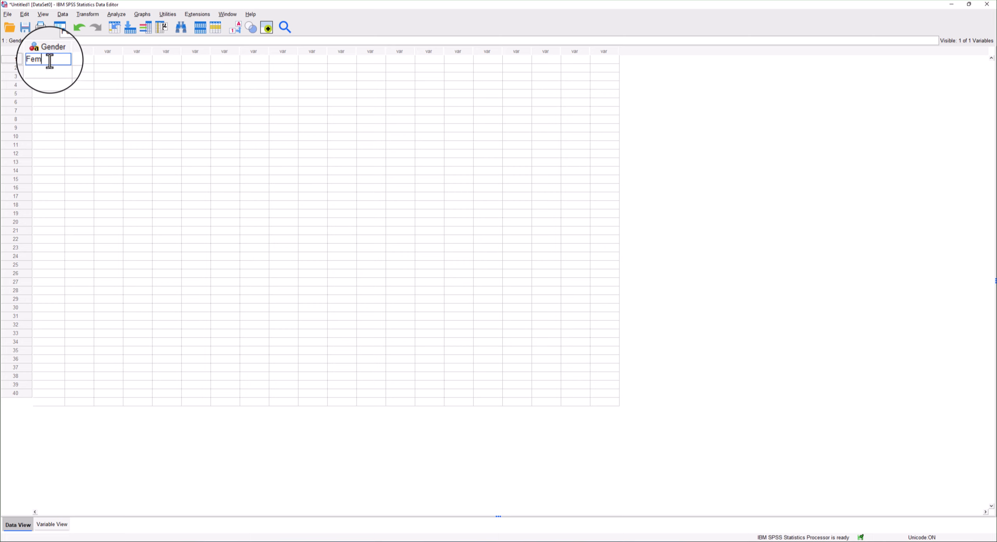
text(ale)
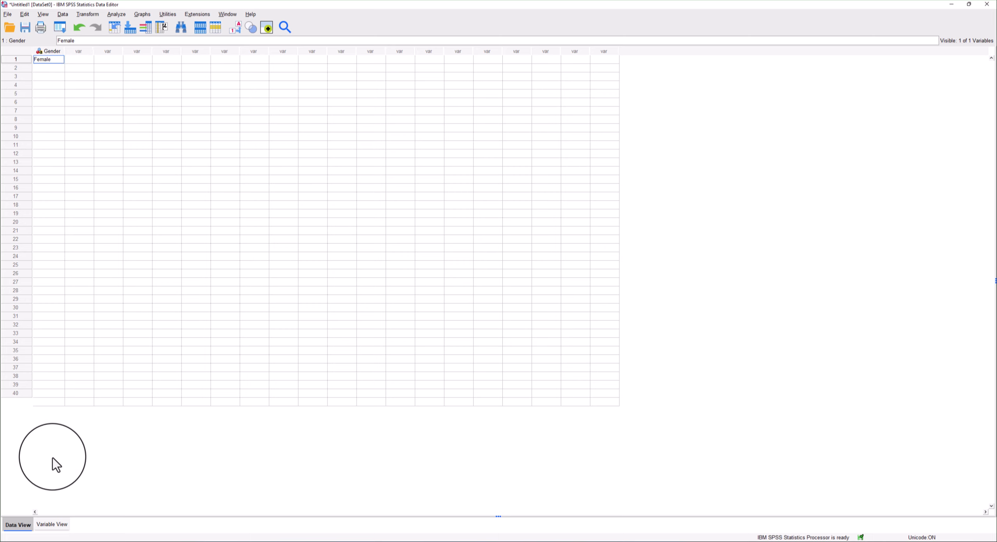
Set the Gender variable's measure to Nominal.
click(52, 525)
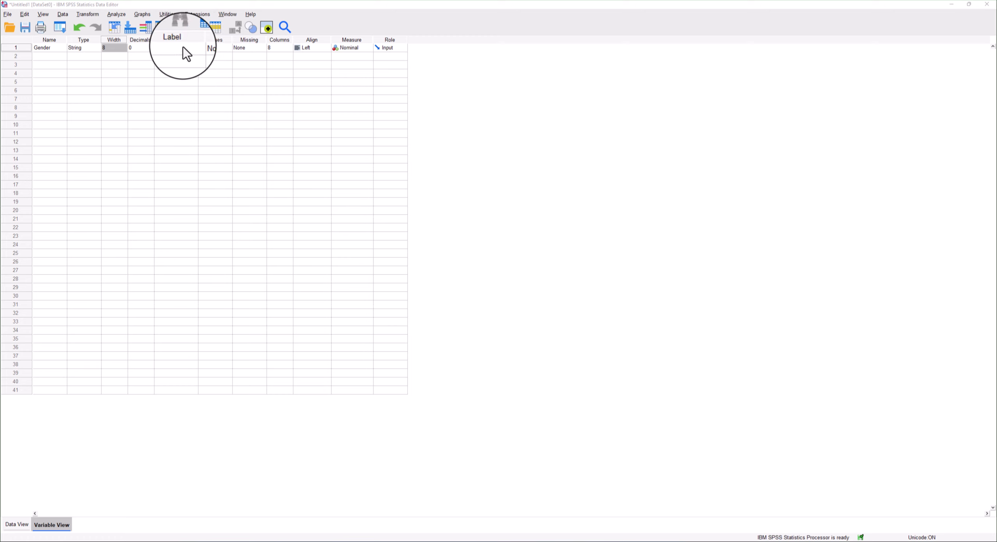
click(342, 49)
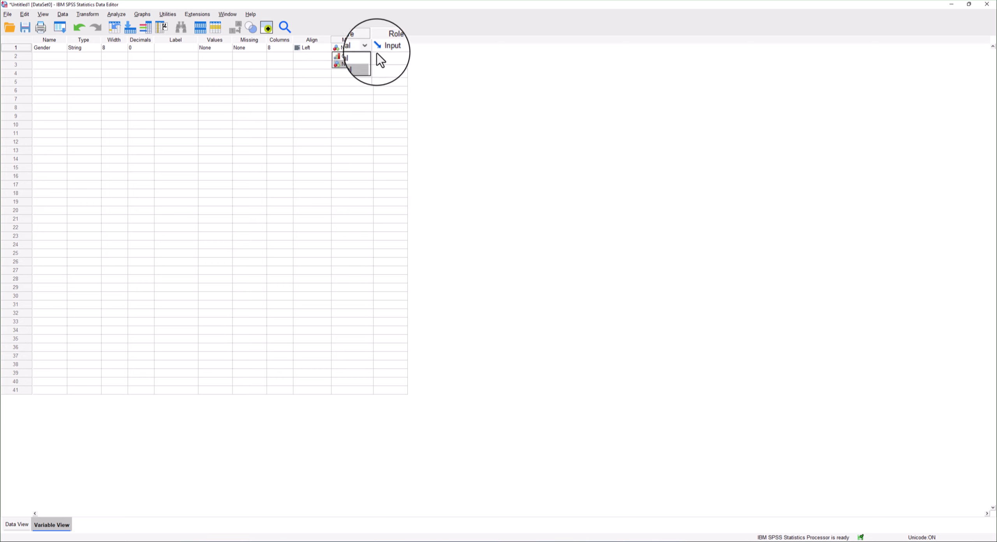
click(369, 47)
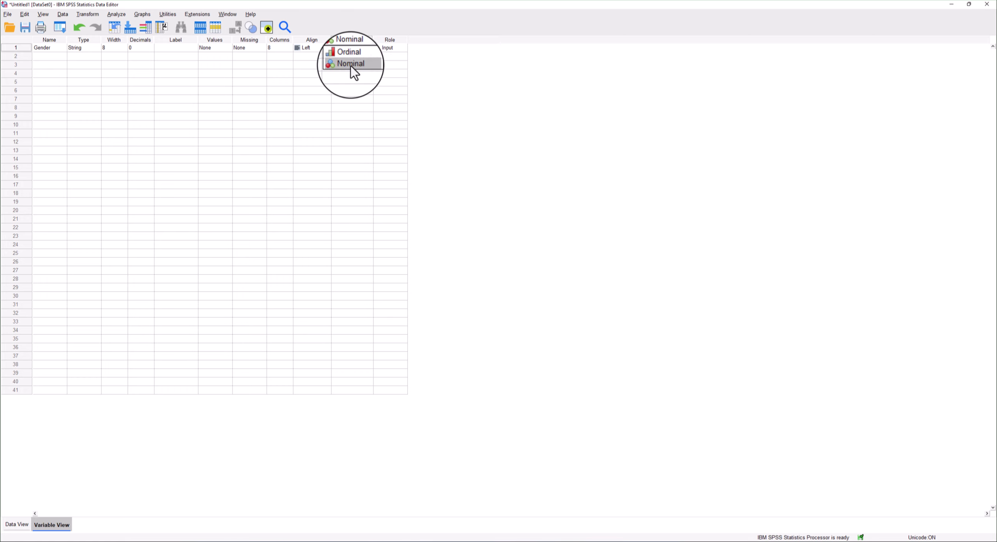
click(350, 66)
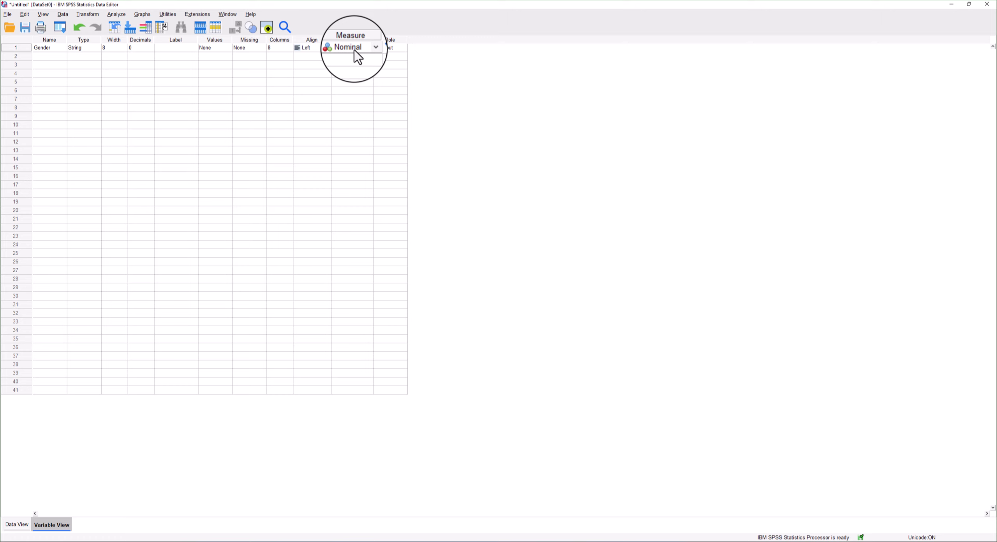
Add a second variable named Age and open its measure options.
click(53, 56)
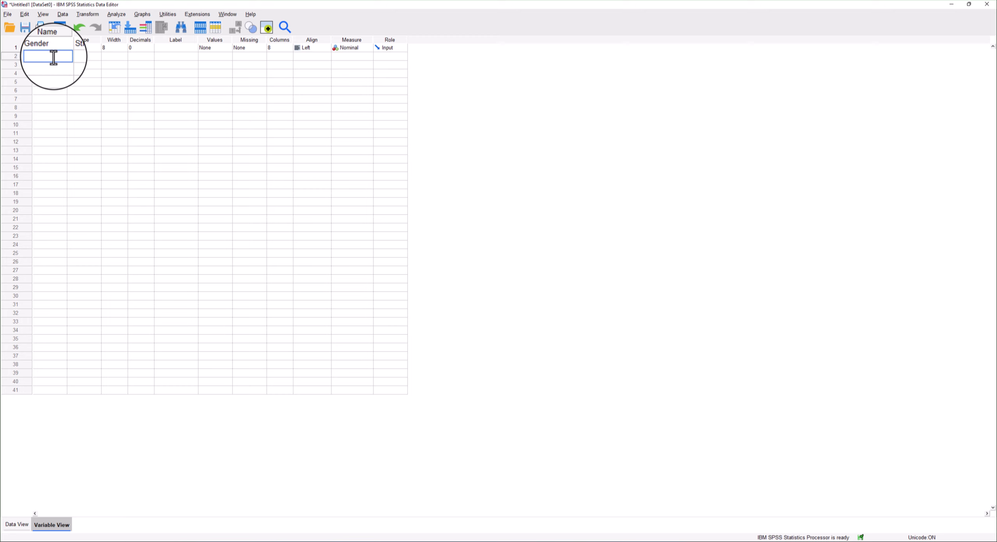
text(Age)
key(Return)
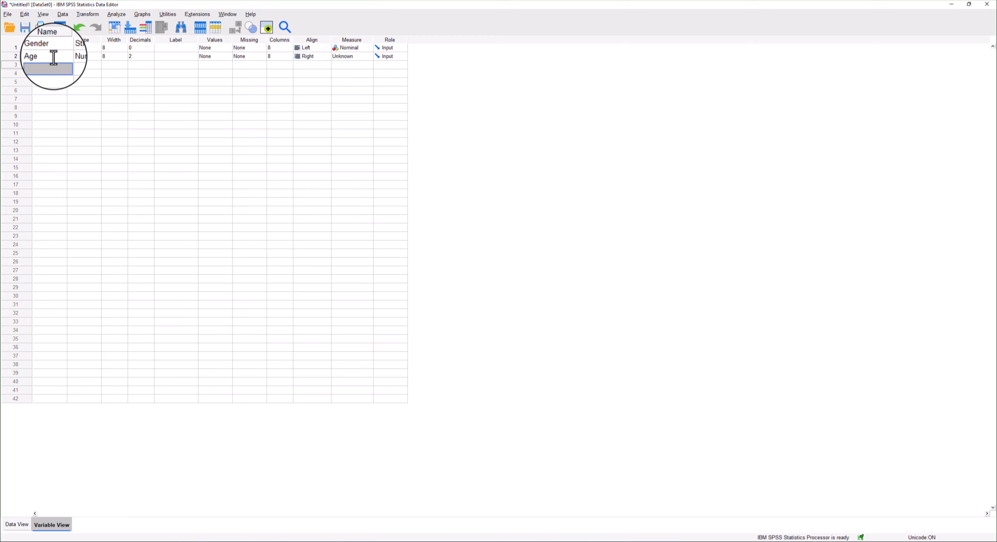
click(356, 59)
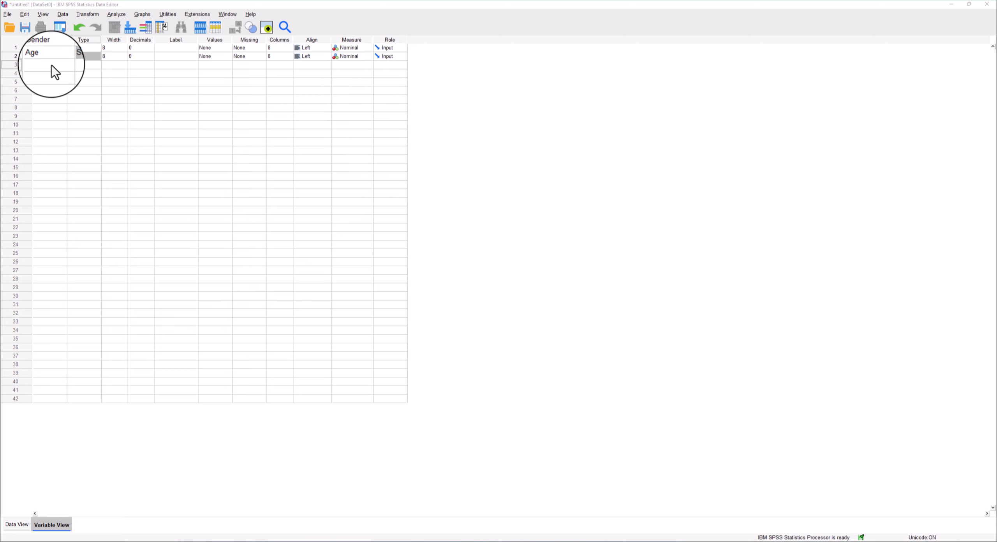
Add a third variable named Gender and set its type to String.
click(51, 65)
text(Ge)
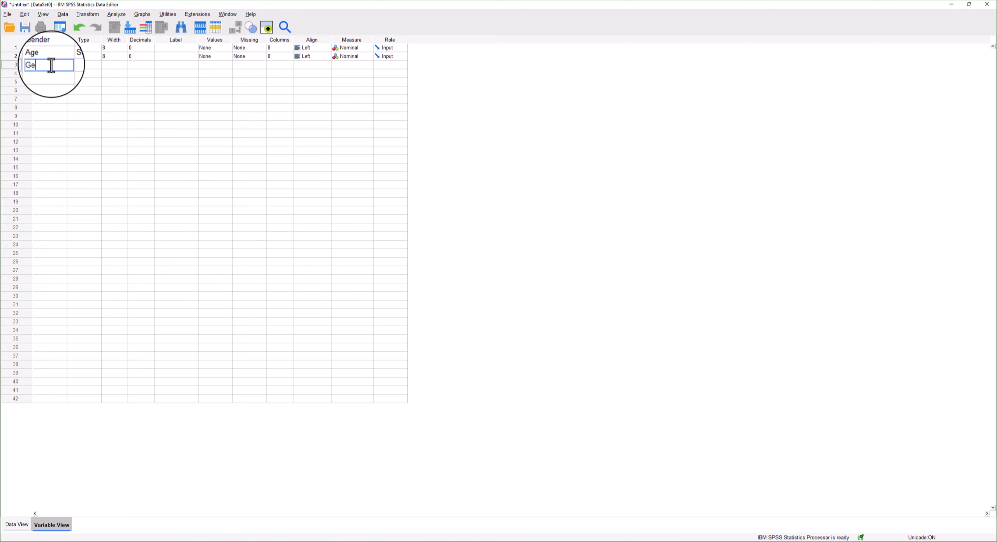
text(nder)
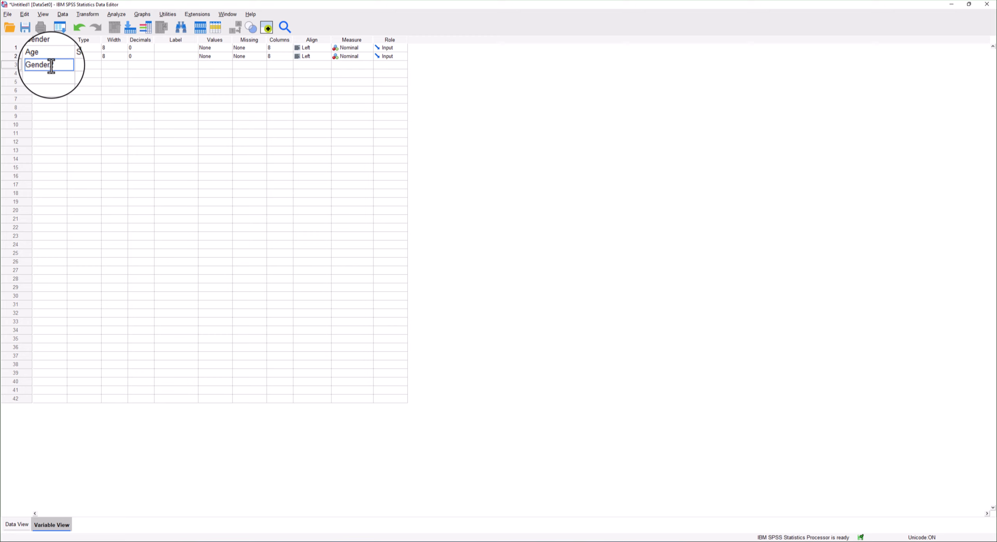
key(Return)
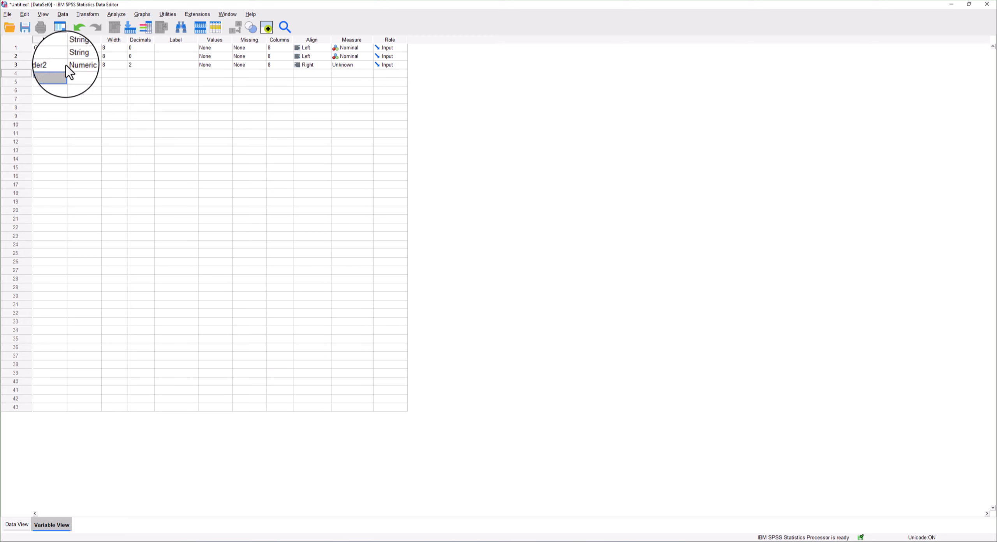
click(96, 64)
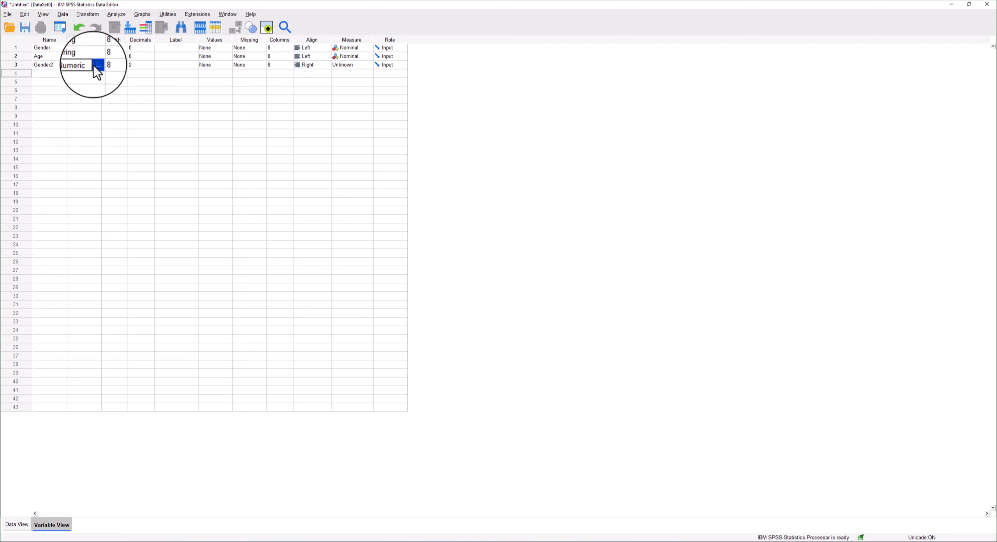
click(97, 65)
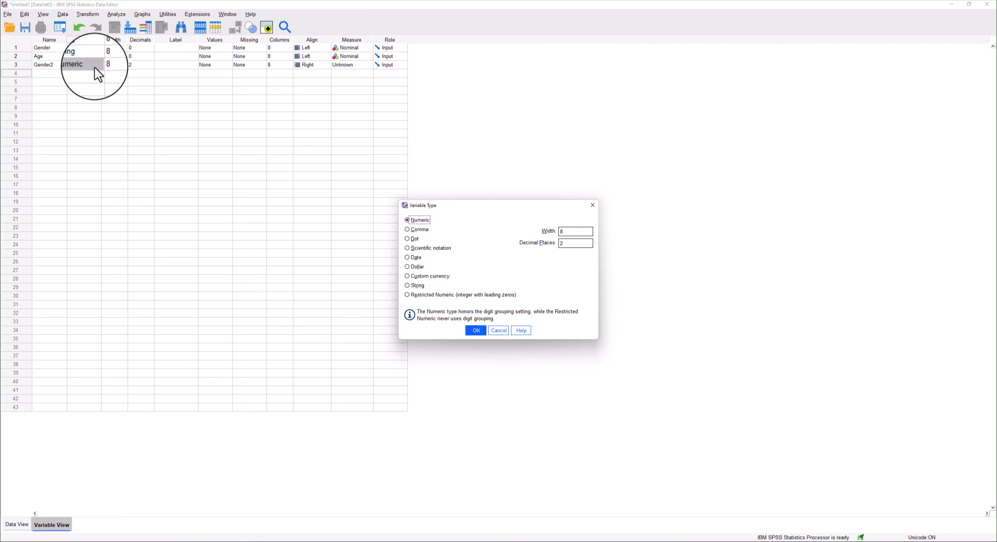
click(408, 285)
click(476, 330)
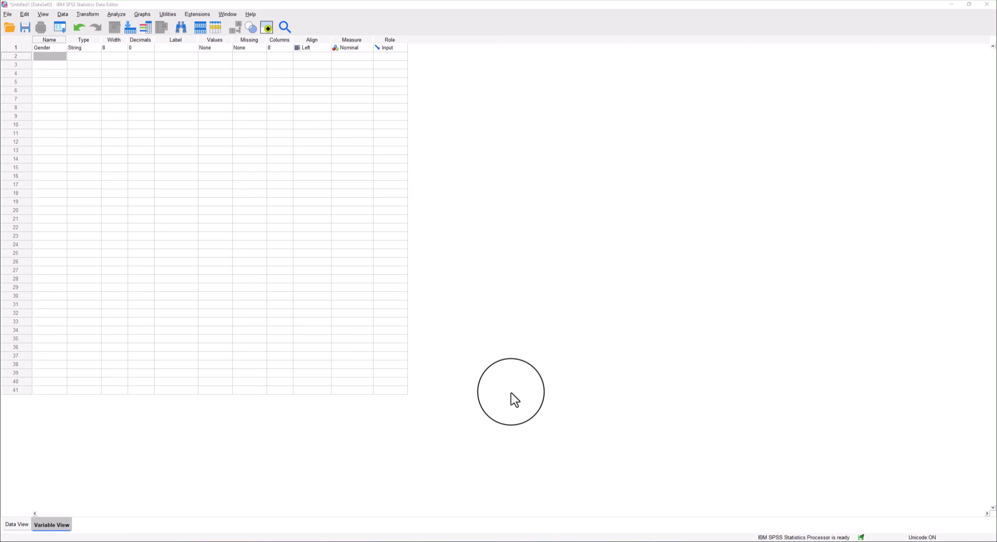
Switch to PowerPoint to review the gender data slide, then return to the SPSS data view.
click(18, 526)
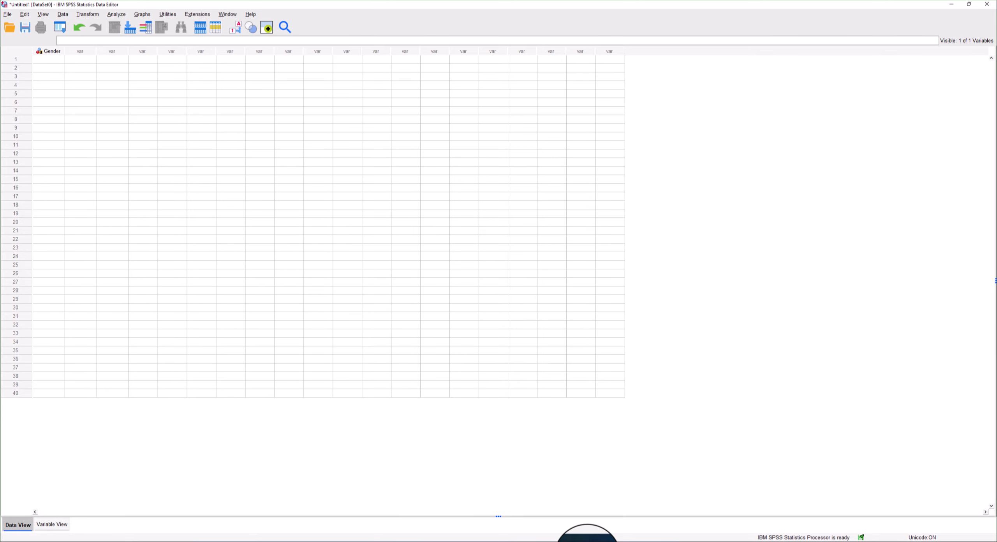
mouse_move(588, 540)
click(586, 514)
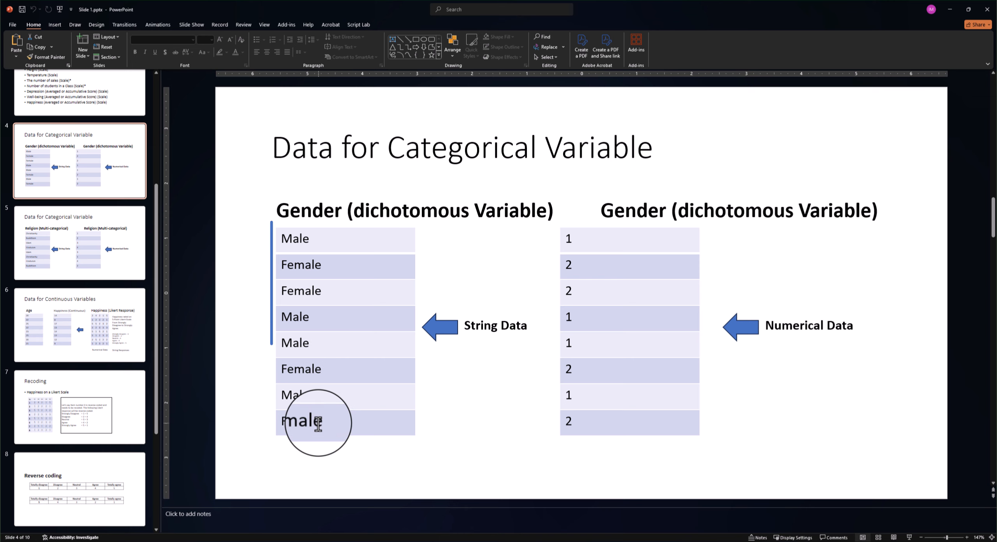
mouse_move(585, 540)
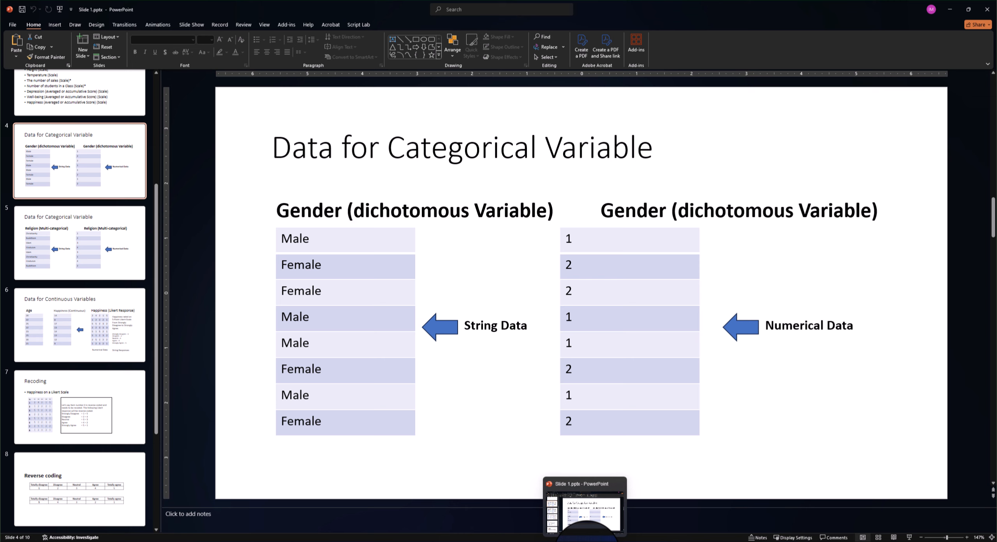
click(585, 540)
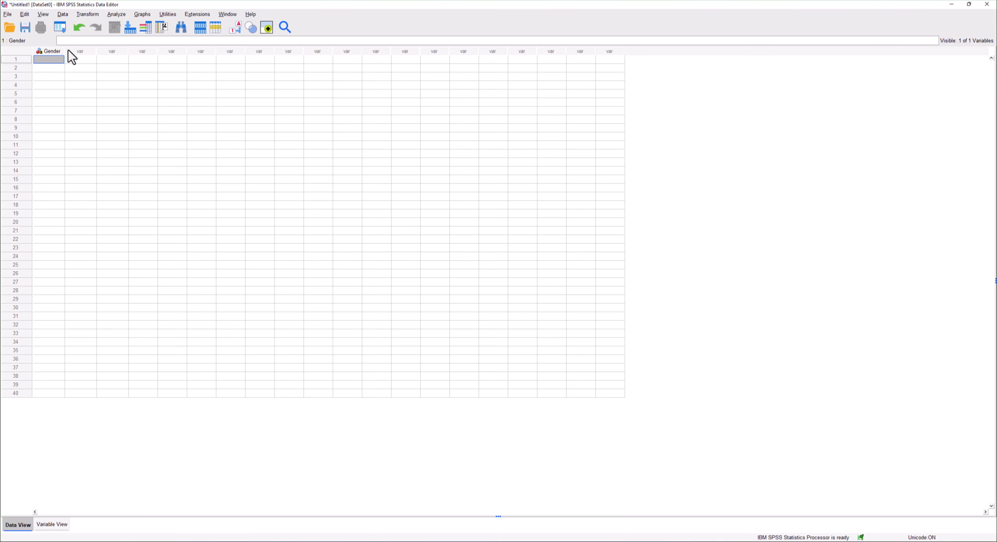
Enter Male, Female, Femlae and Male in rows 1 to 4 of the Gender column.
key(Return)
text(F)
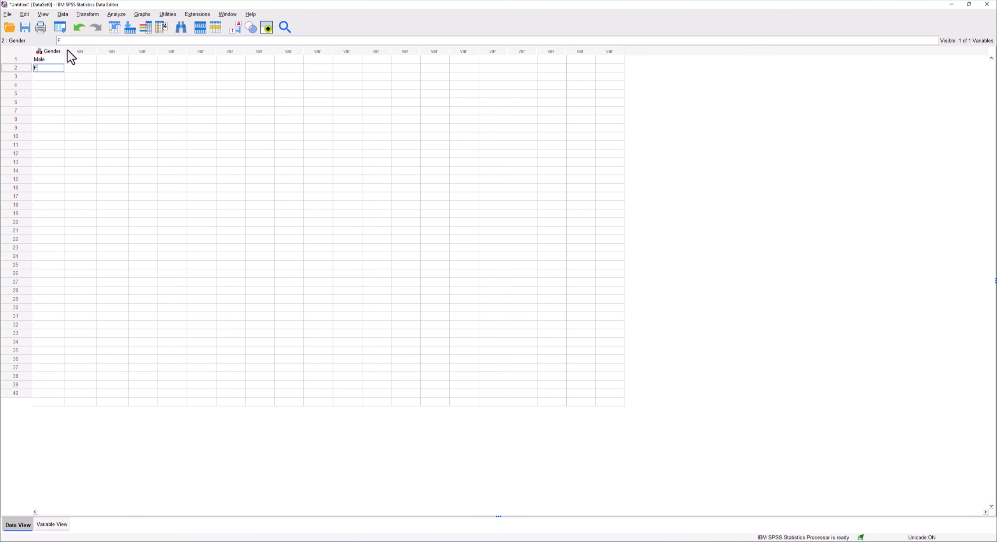
text(emale)
key(Return)
Enter Male, Female, Male and Female in rows 5 to 8 of the Gender column.
text(Female)
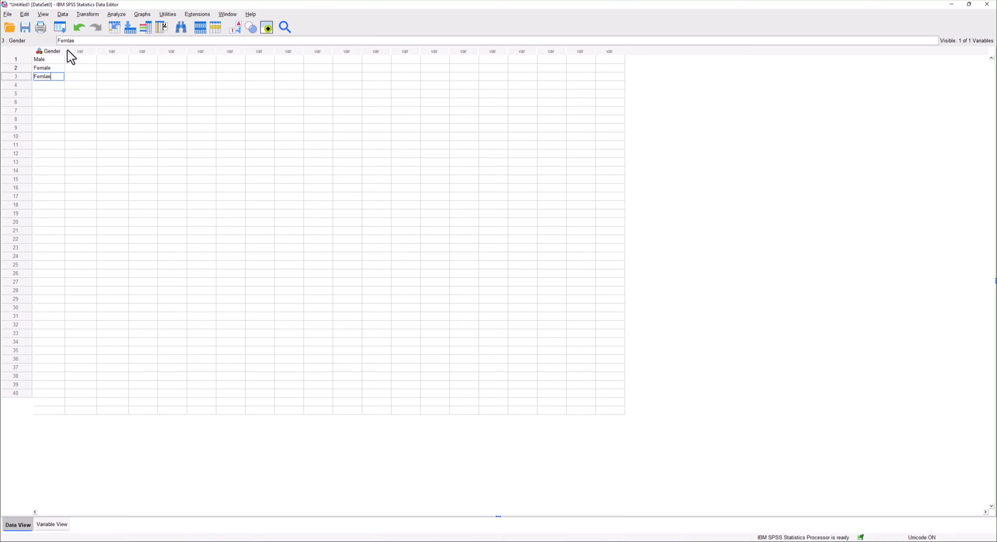
key(Return)
text(Male)
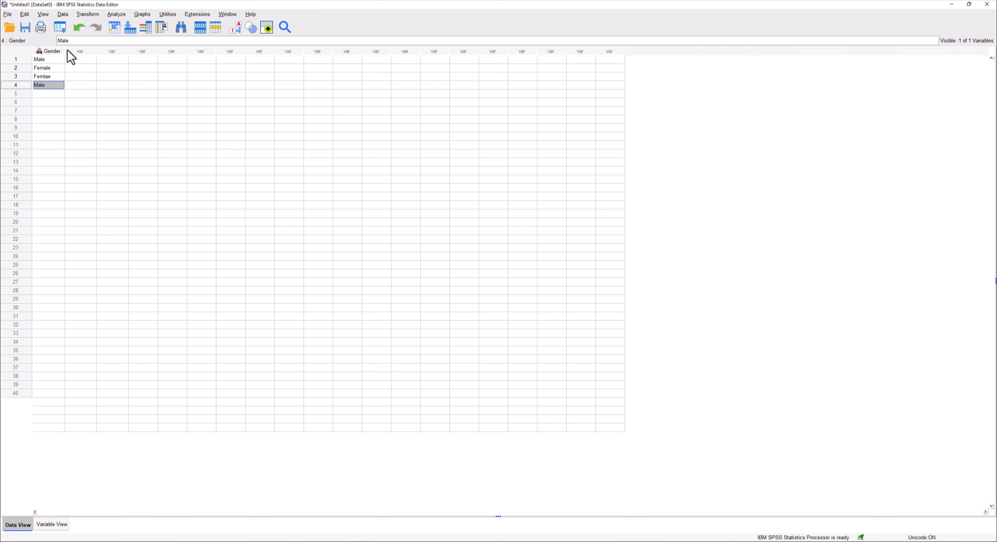
key(Return)
text(Male)
key(Return)
text(Female)
key(Return)
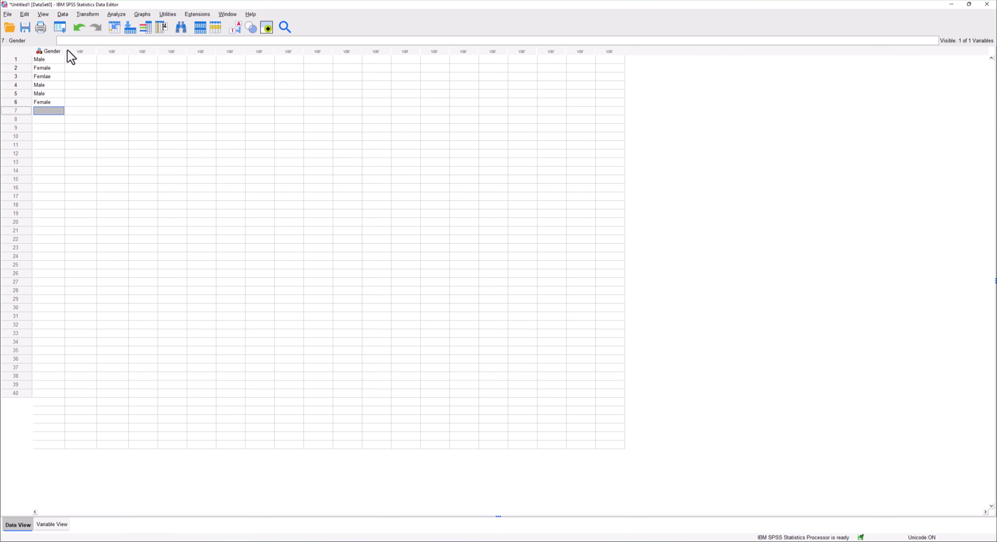
text(Male)
key(Return)
text(Female)
key(Return)
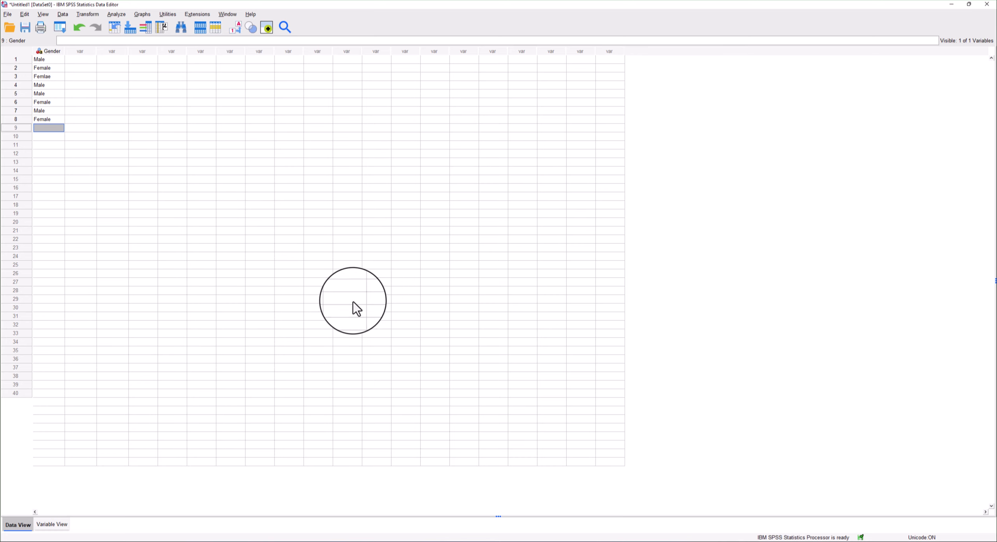
Switch to PowerPoint to review the religion data slide, then return to the SPSS data view.
click(586, 540)
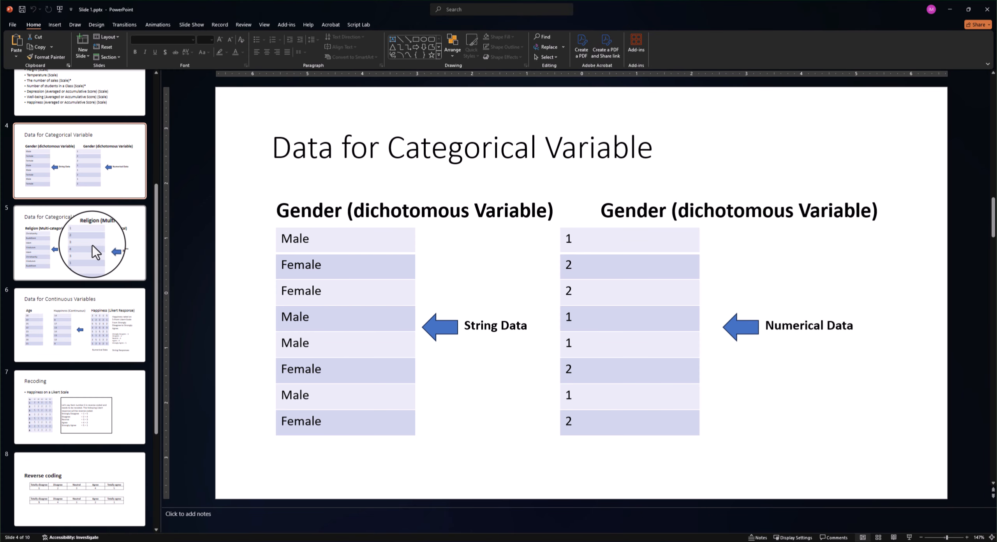
click(92, 246)
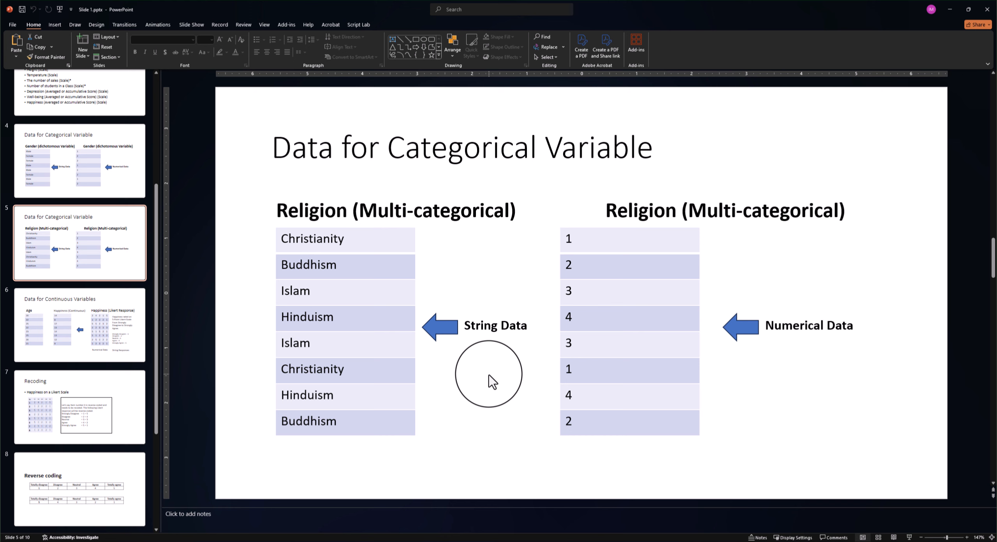
key(alt+Tab)
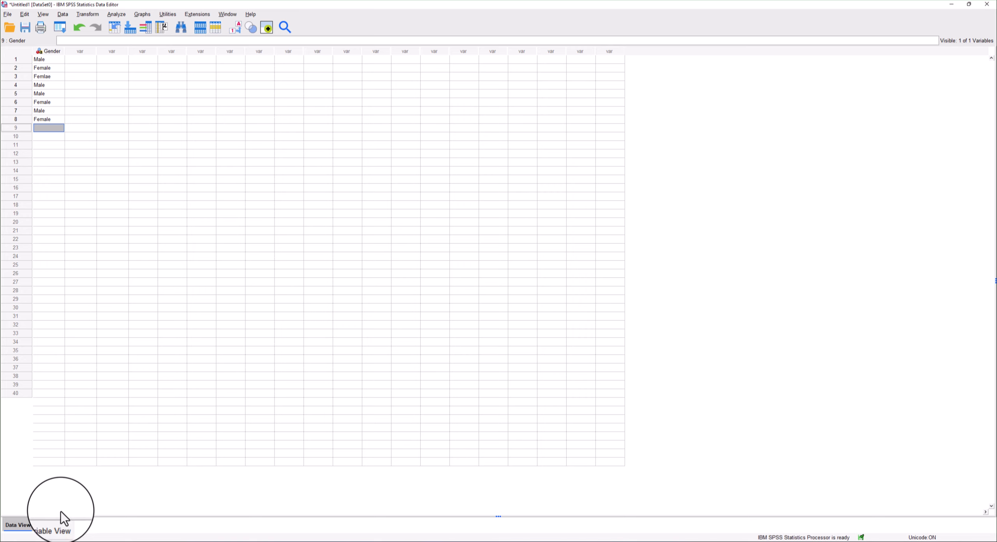
Add a second variable named Religion and set its type to String.
click(58, 525)
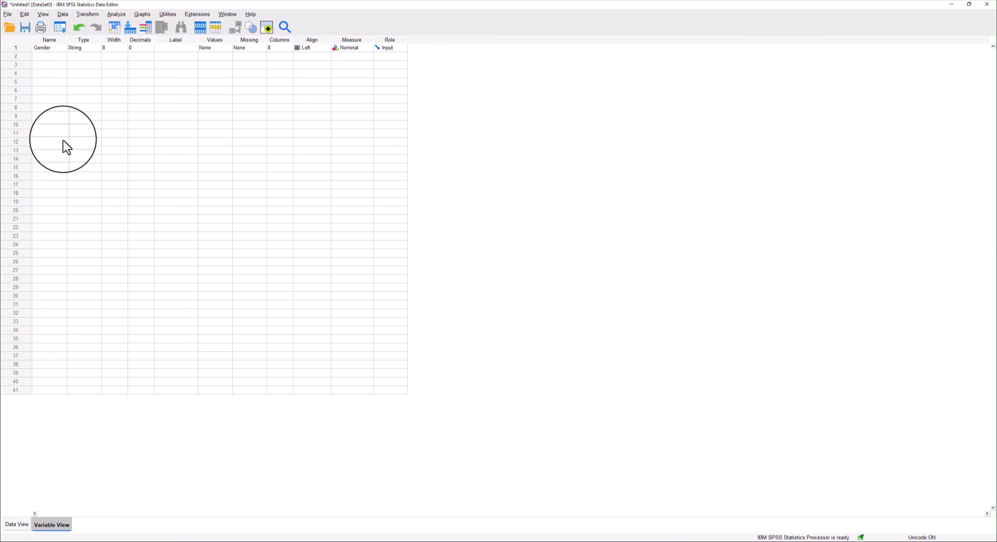
click(53, 57)
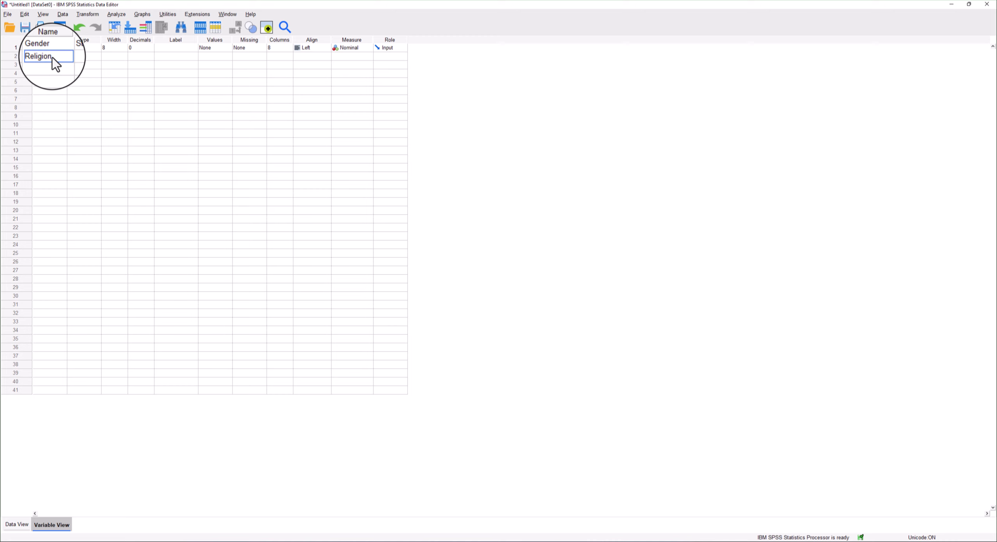
key(Return)
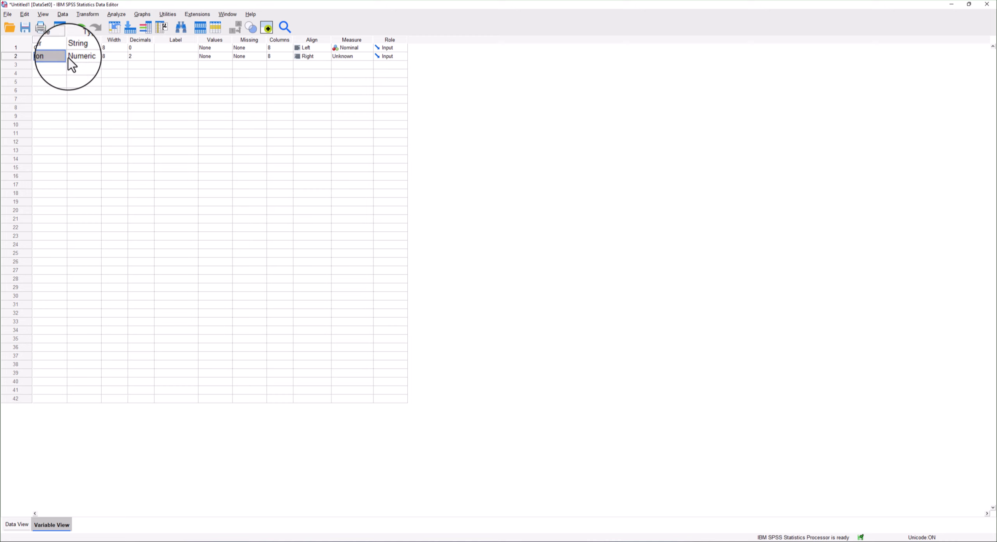
click(98, 57)
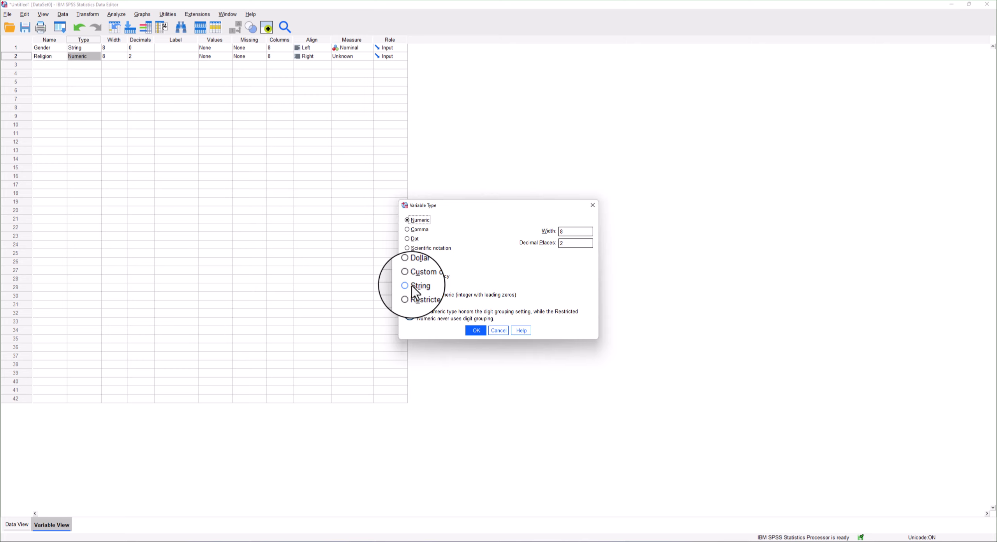
click(412, 286)
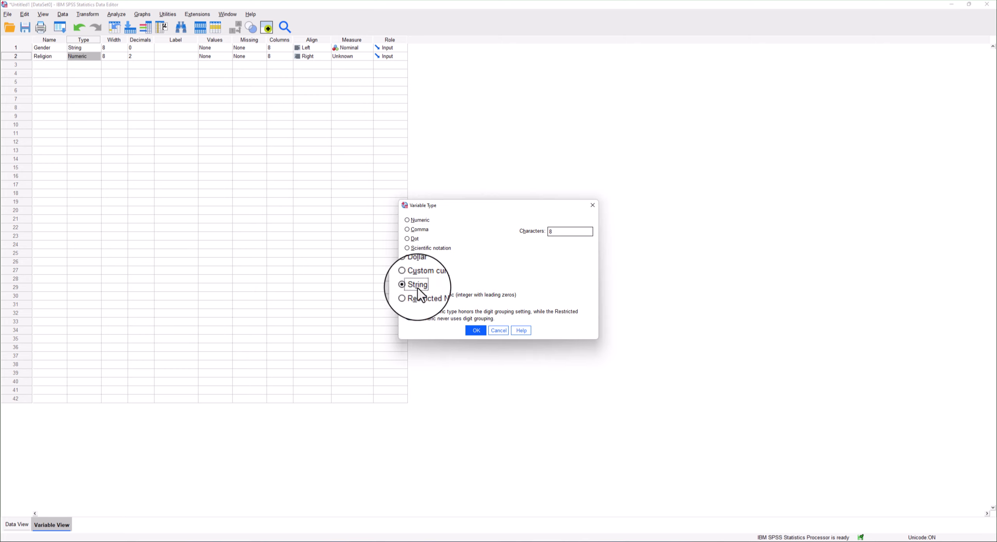
click(476, 331)
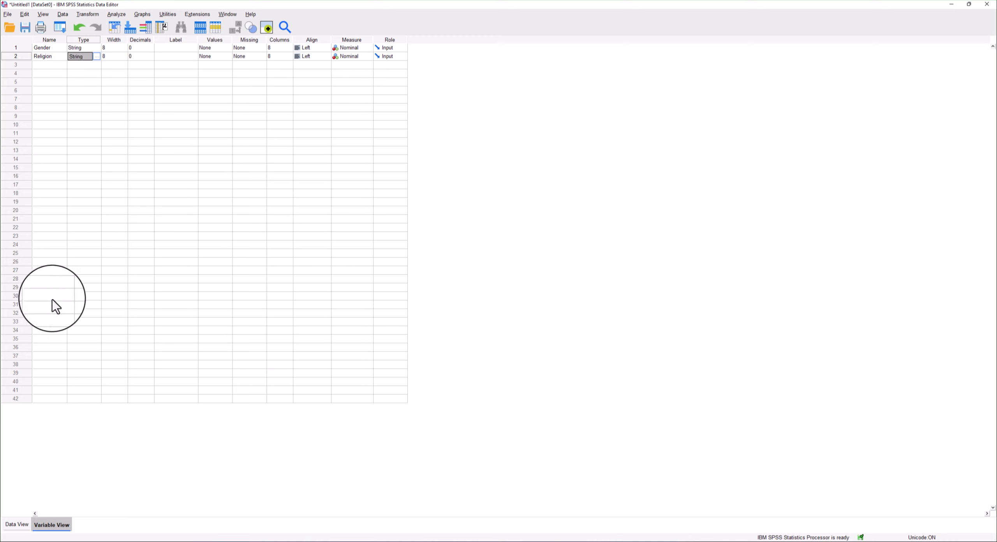
Begin entering Christianity in row 1 of the Religion column in the data view.
click(17, 525)
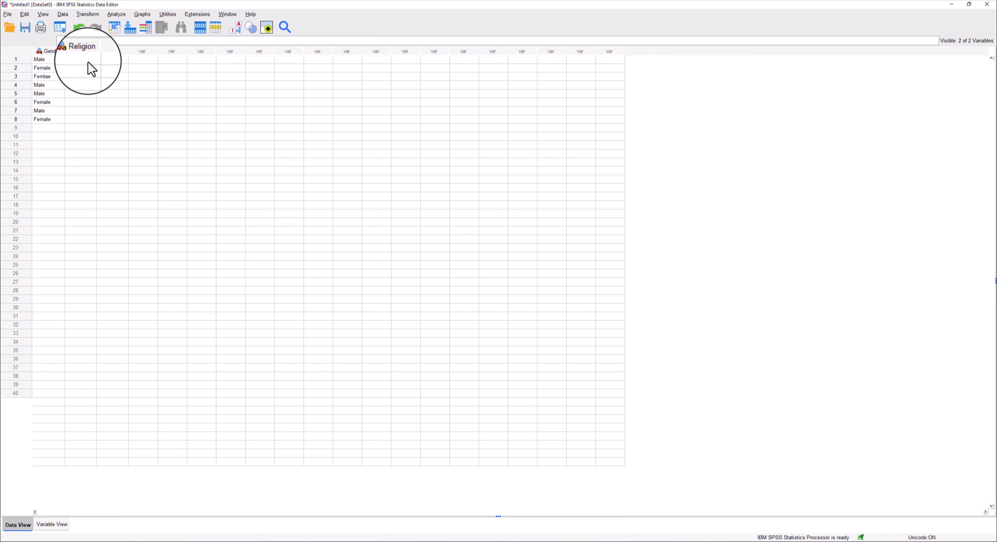
key(alt+Tab)
click(88, 62)
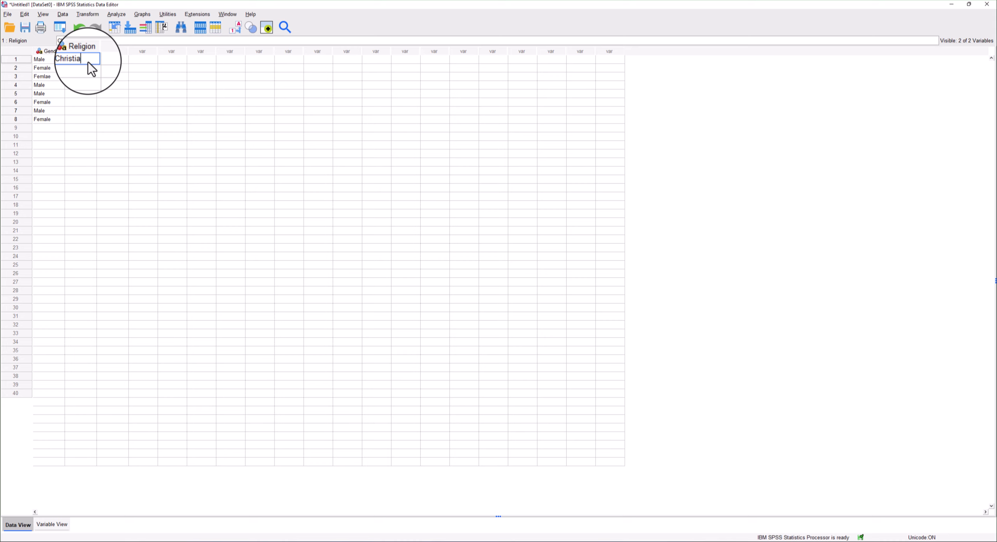
Increase the Religion variable's width to 13 characters.
click(52, 524)
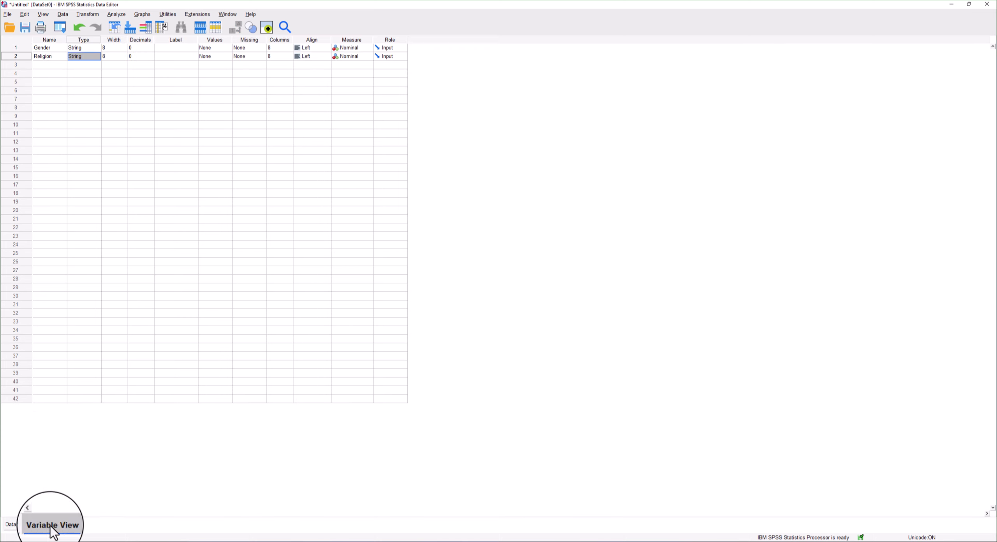
click(124, 56)
click(124, 54)
click(124, 54)
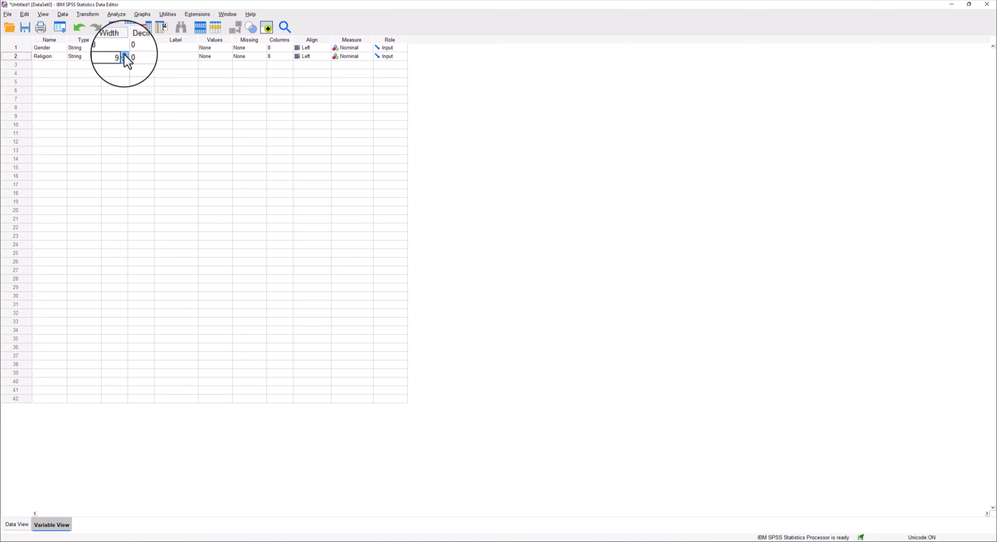
click(125, 54)
click(124, 54)
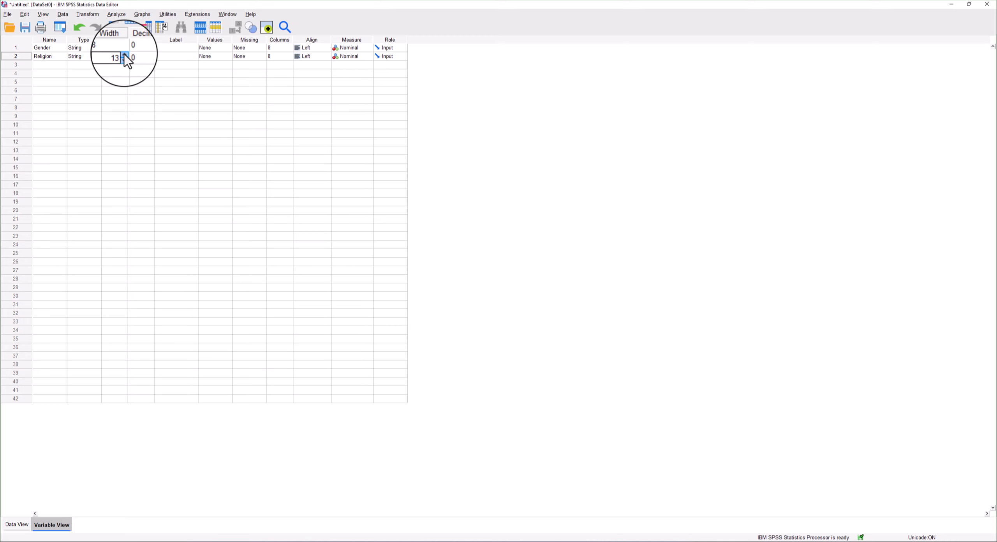